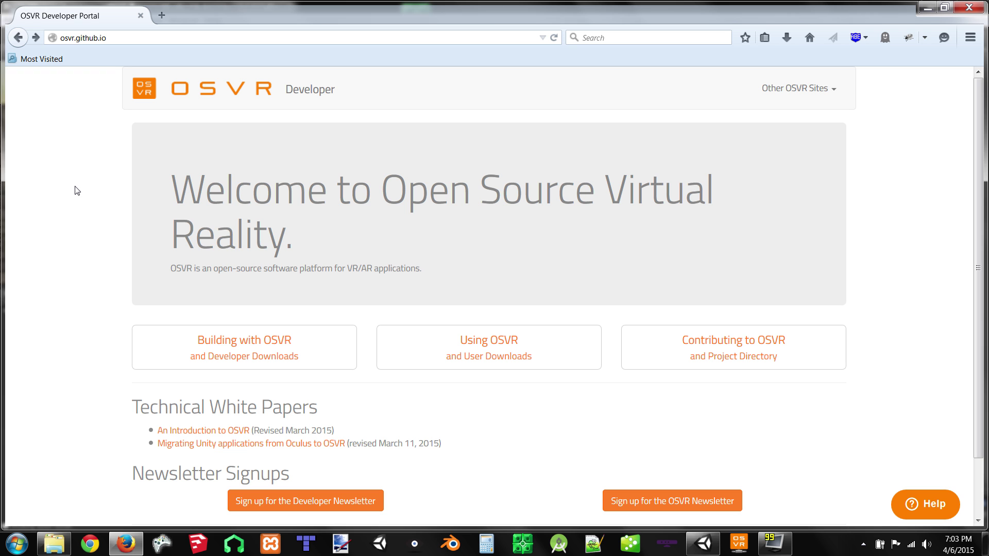
Step: Open the OSVR-Core Snapshot Builds download page through the Building with OSVR section of the developer portal
{"action": "left_click", "coordinate": [254, 357]}
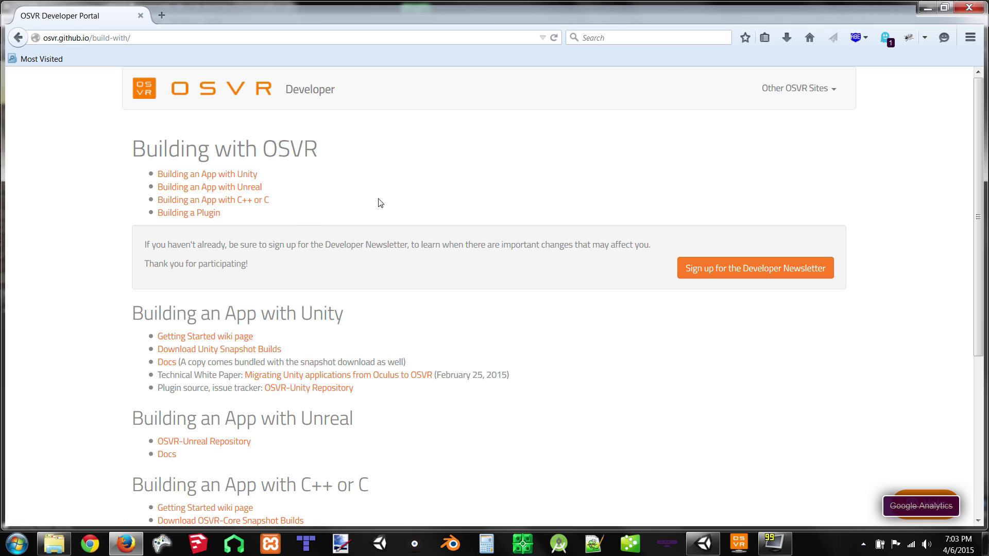
{"action": "scroll", "coordinate": [981, 170], "scroll_direction": "down", "scroll_amount": 2}
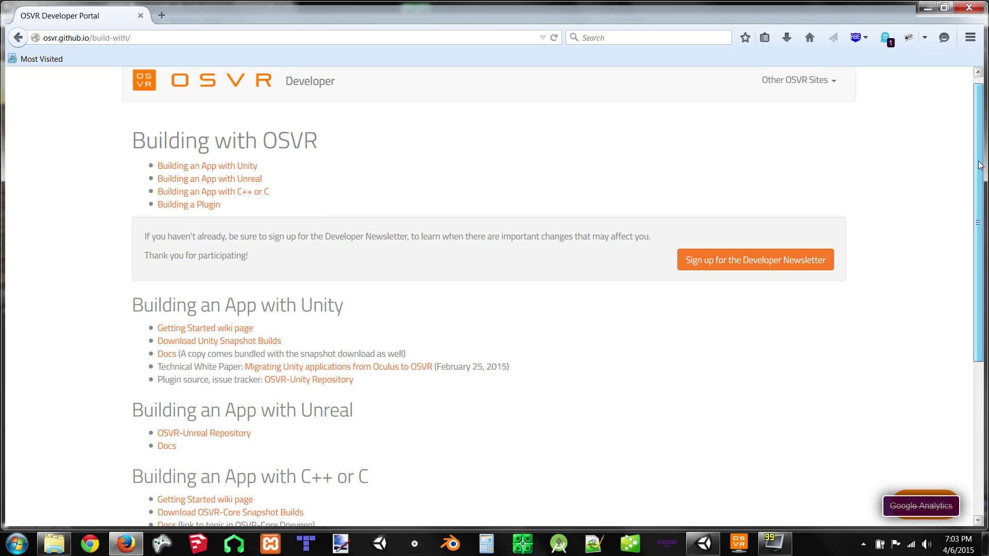
{"action": "scroll", "coordinate": [984, 185], "scroll_direction": "down", "scroll_amount": 2}
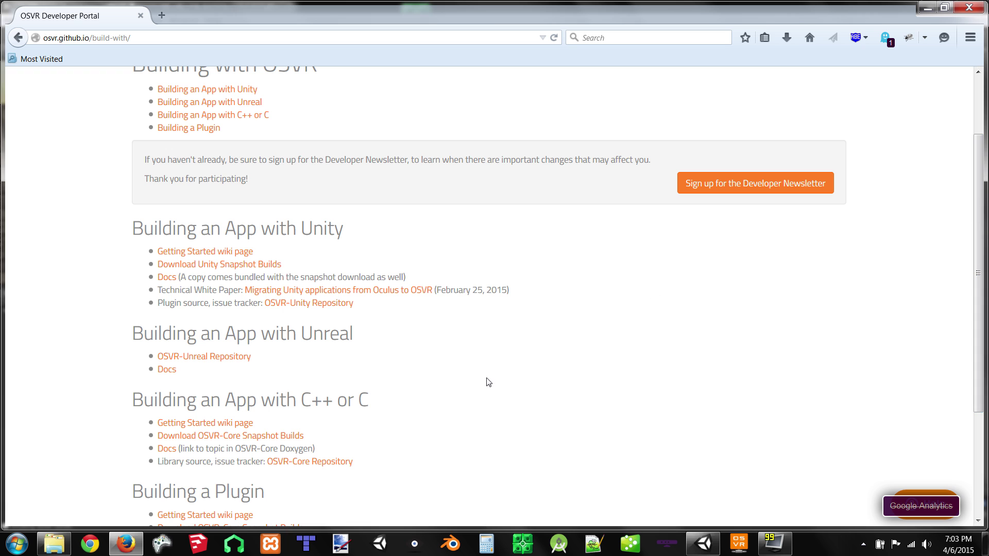
{"action": "left_click", "coordinate": [292, 439]}
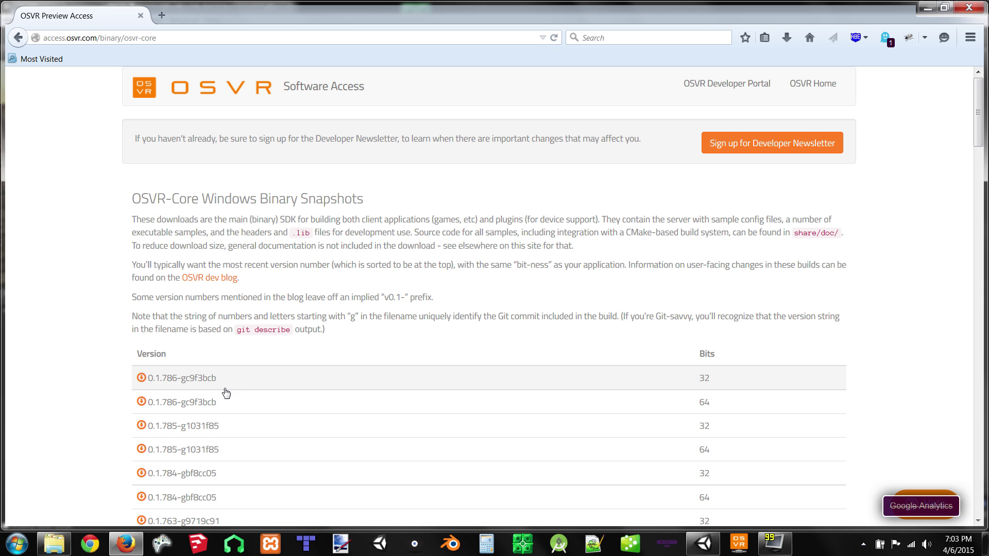
Step: Start a download of the 32-bit OSVR-Core build 0.1.786-gc9f3bcb as a saved file and cancel it
{"action": "left_click", "coordinate": [199, 381]}
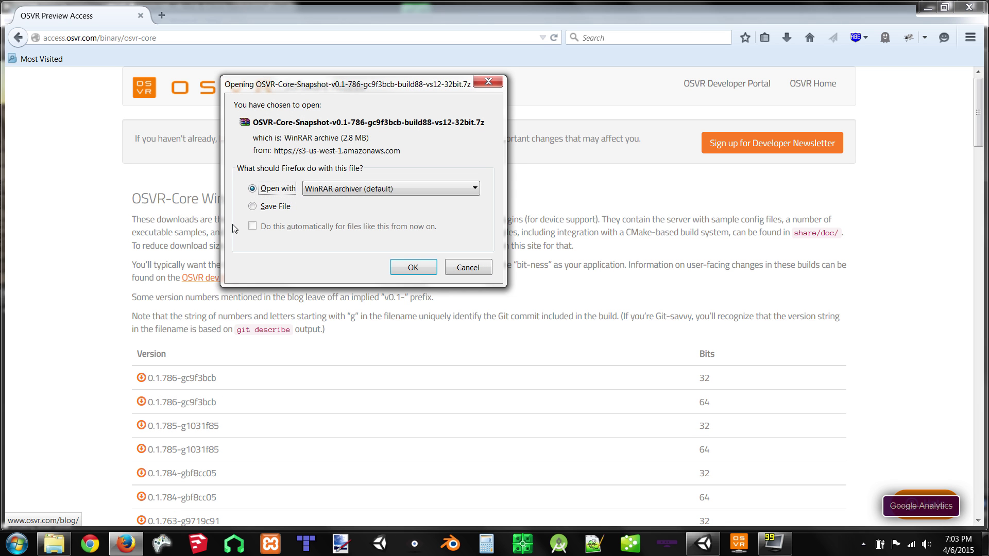
{"action": "left_click", "coordinate": [256, 206]}
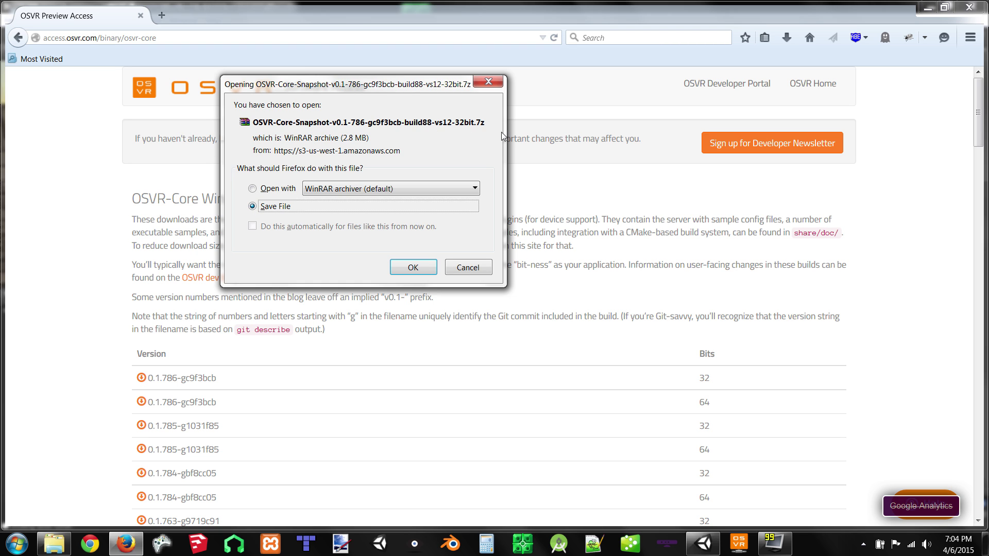
{"action": "left_click", "coordinate": [475, 268]}
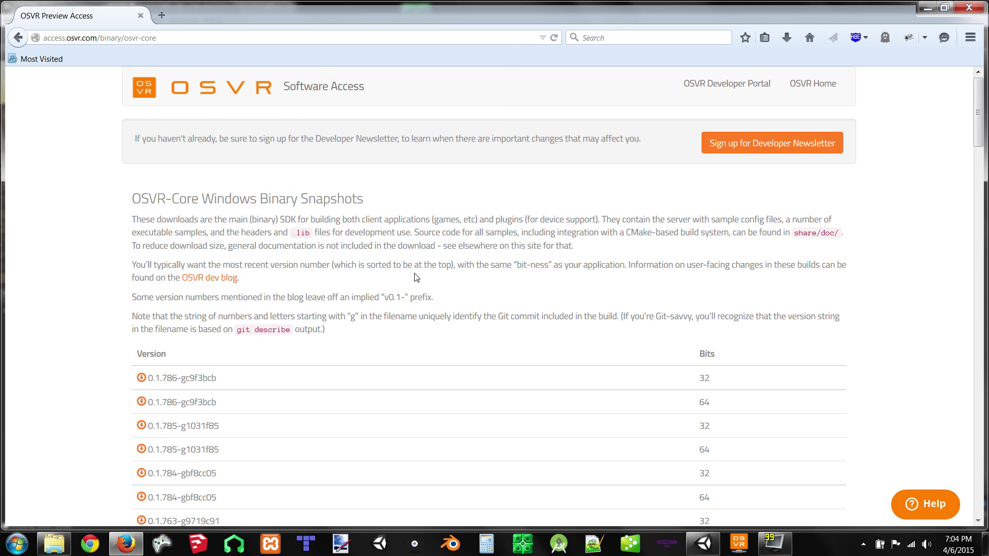
Step: Go to the Unity Snapshot Builds page, start saving OSVR-Unity version 0.1.71-ga184206 and cancel the download
{"action": "left_click", "coordinate": [19, 38]}
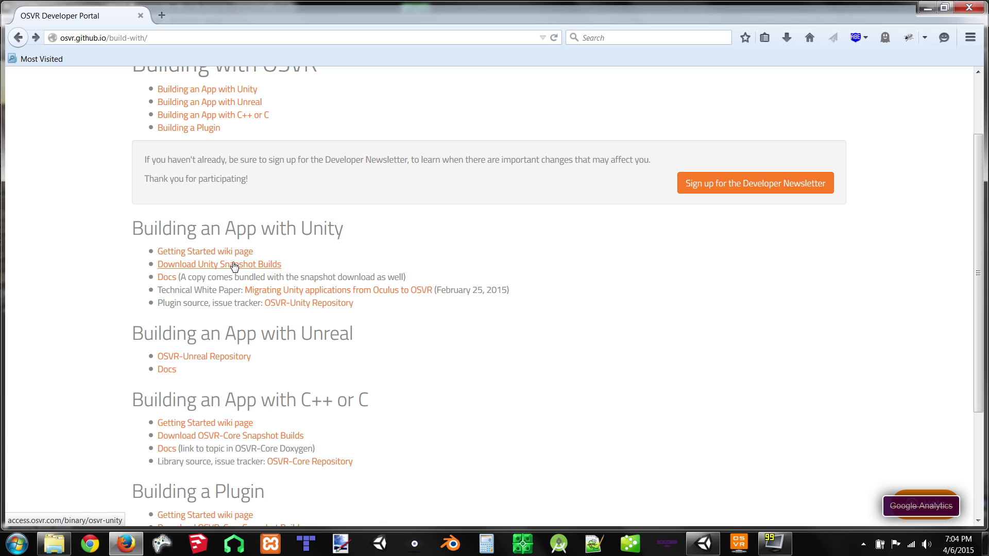
{"action": "left_click", "coordinate": [270, 268]}
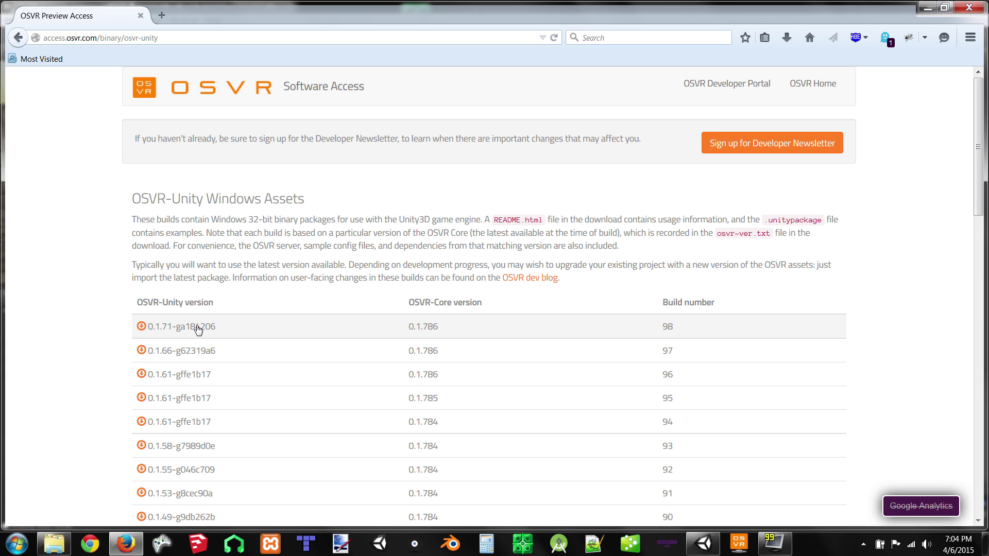
{"action": "left_click", "coordinate": [198, 329]}
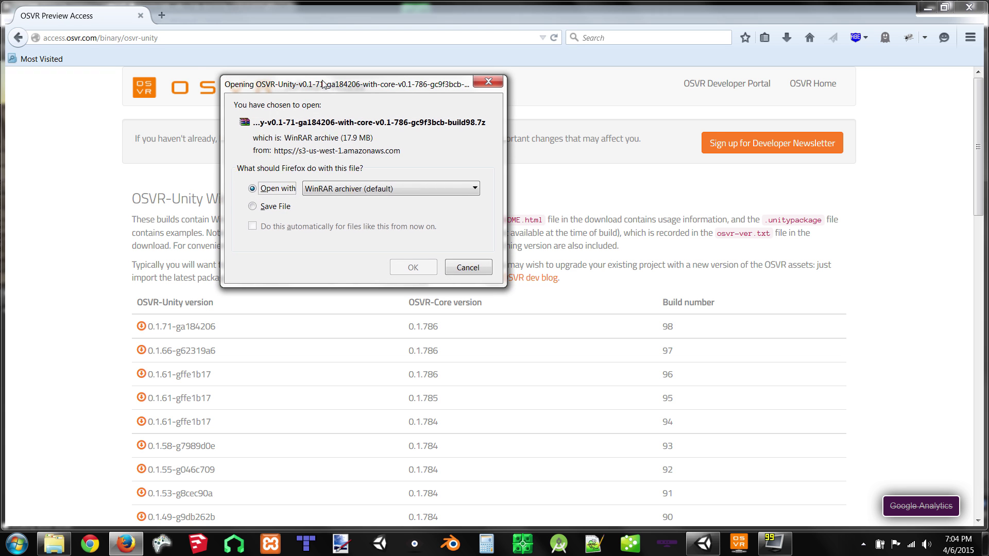
{"action": "left_click_drag", "start_coordinate": [324, 84], "coordinate": [295, 78]}
{"action": "left_click", "coordinate": [225, 201]}
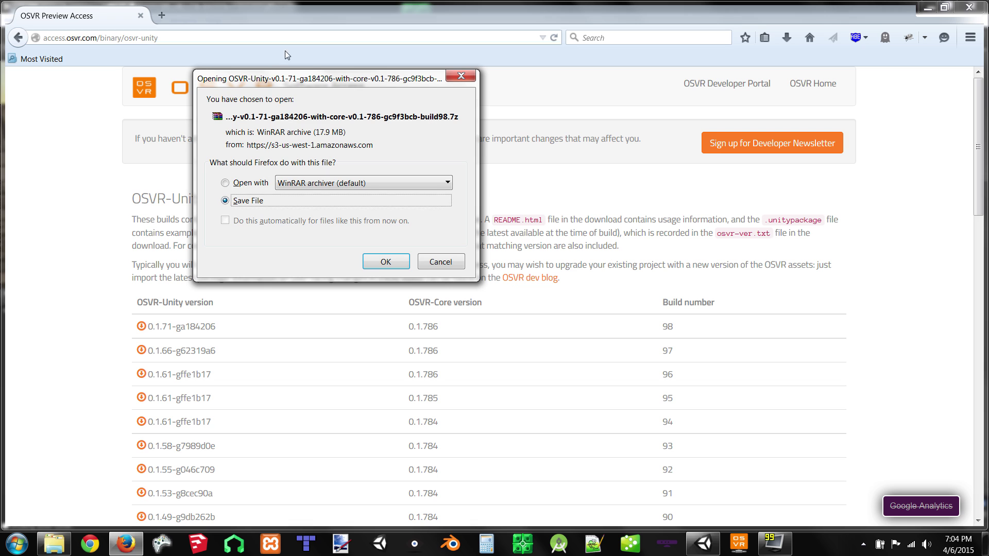
{"action": "left_click_drag", "start_coordinate": [283, 77], "coordinate": [278, 85]}
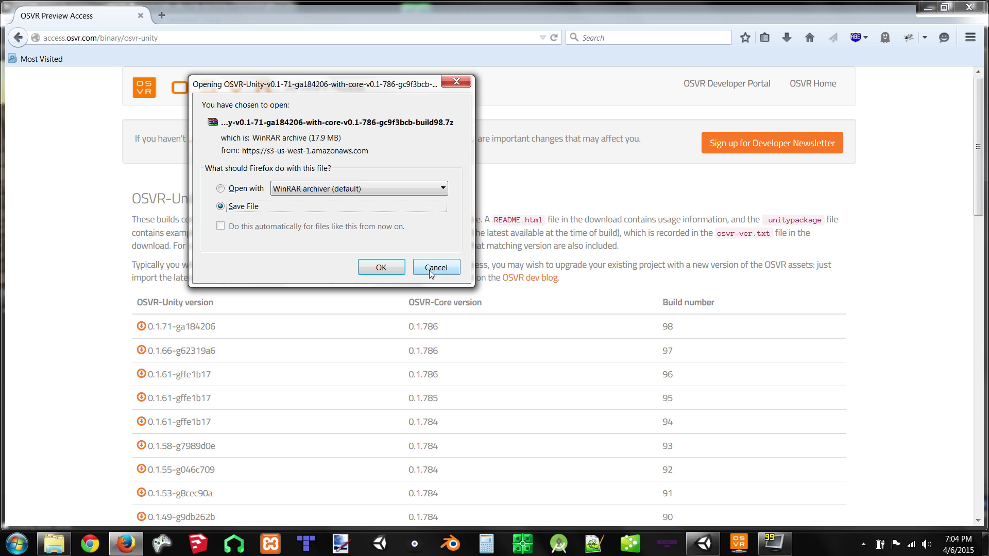
{"action": "left_click", "coordinate": [429, 270]}
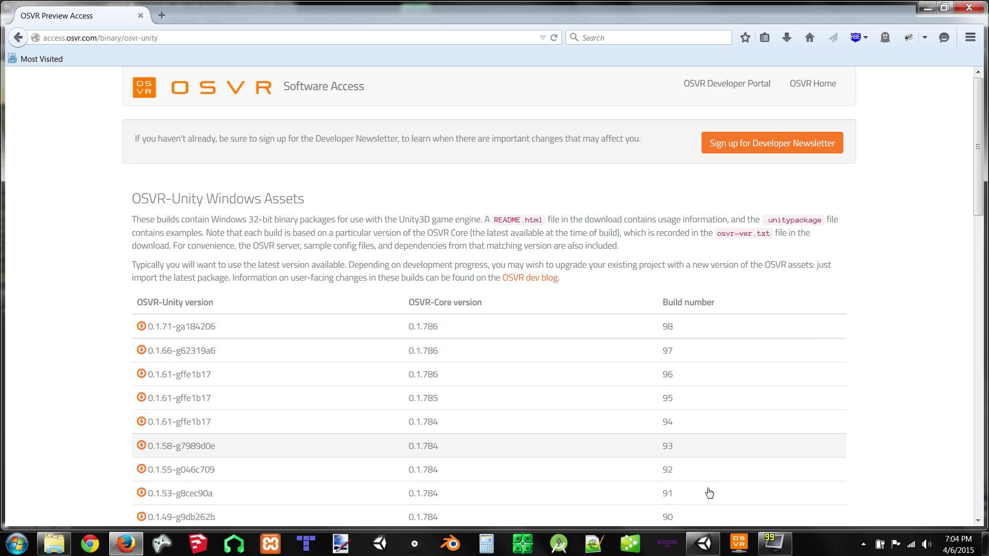
Step: Switch to Unity and look over the front of the house in Sample_Scene
{"action": "left_click", "coordinate": [703, 543]}
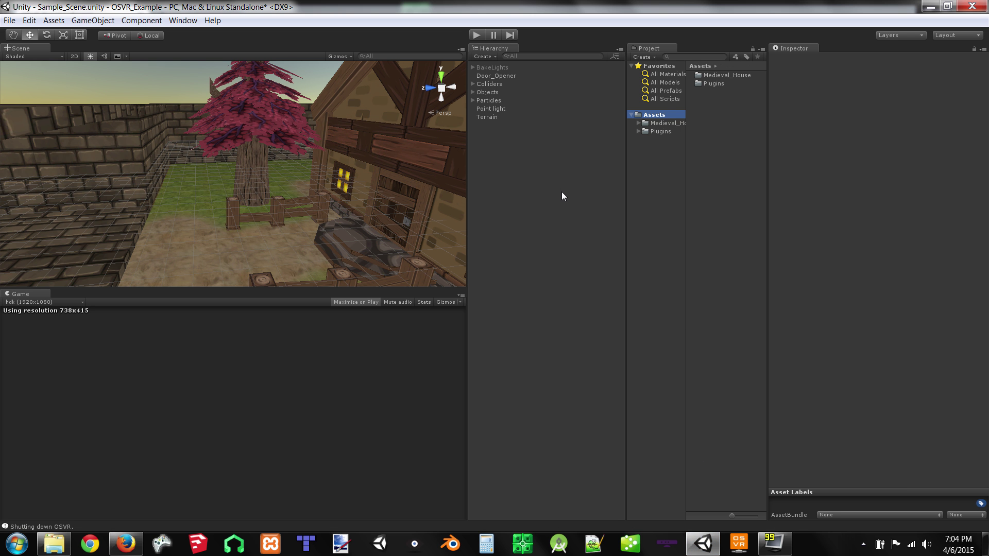
{"action": "right_click_drag", "start_coordinate": [359, 134], "coordinate": [233, 152]}
{"action": "middle_click_drag", "start_coordinate": [233, 152], "coordinate": [282, 216]}
{"action": "right_click_drag", "start_coordinate": [280, 214], "coordinate": [296, 172]}
{"action": "middle_click_drag", "start_coordinate": [295, 172], "coordinate": [297, 145]}
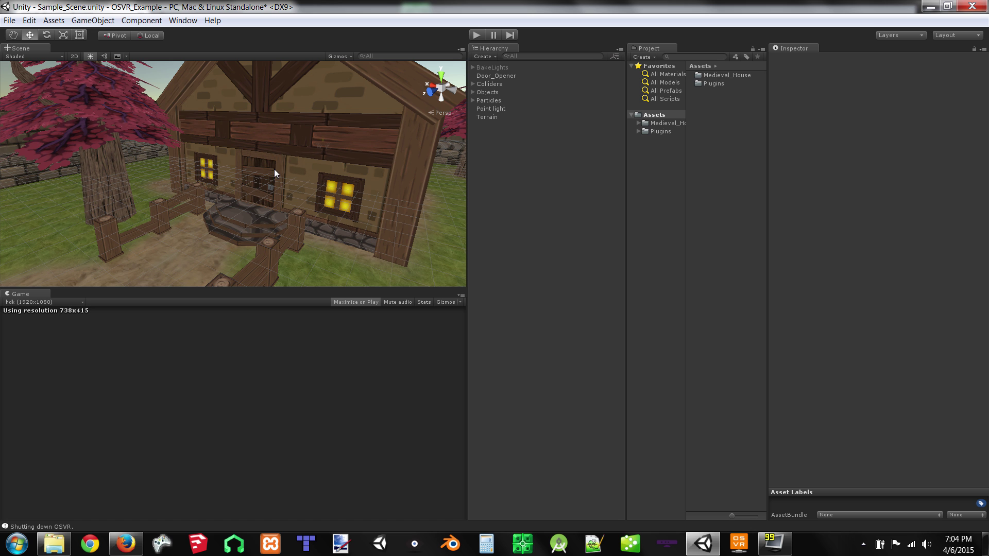
Step: Switch to Windows Explorer and open the extracted OSVR-Unity-v0.1-71 build98 folder inside OSVR's unitypackage folder
{"action": "left_click", "coordinate": [54, 544]}
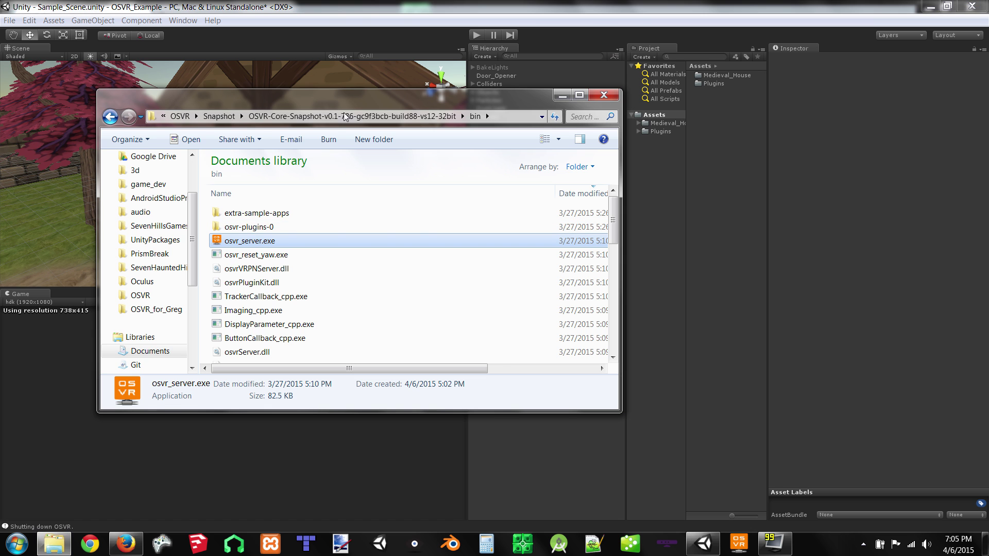
{"action": "left_click", "coordinate": [219, 116]}
{"action": "left_click", "coordinate": [275, 116]}
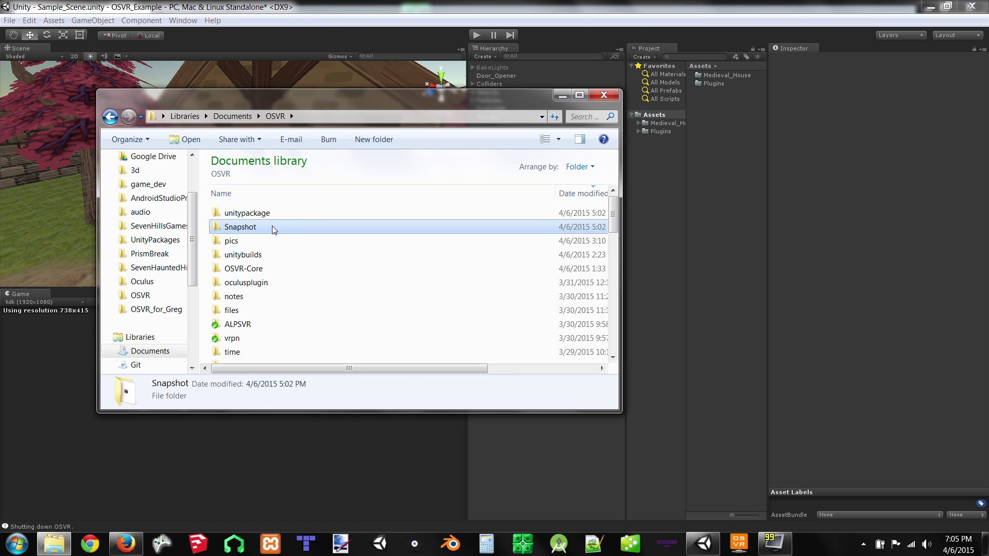
{"action": "double_click", "coordinate": [247, 213]}
{"action": "left_click", "coordinate": [272, 227]}
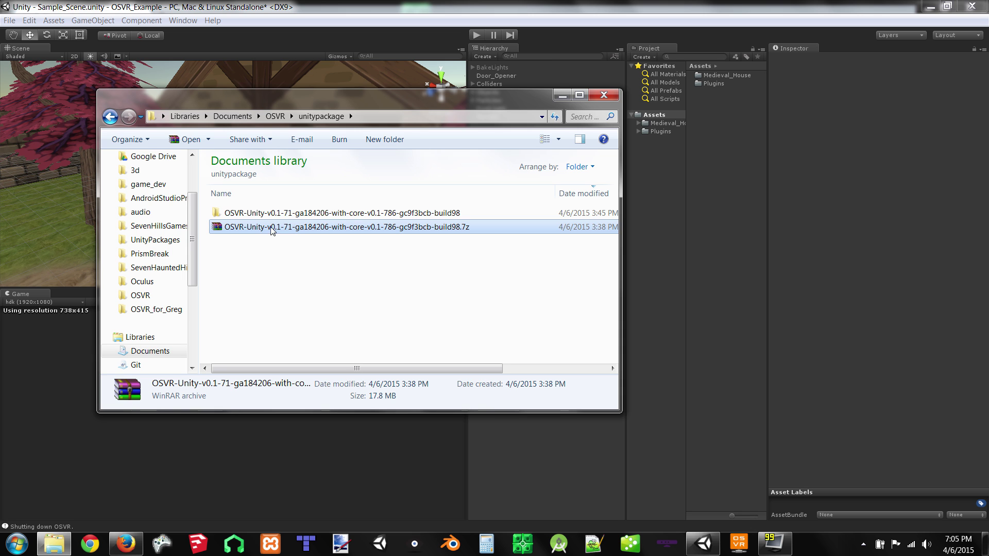
{"action": "double_click", "coordinate": [340, 214]}
Step: Import the complete OSVR-Unity.unitypackage from the extracted folder into the Unity project
{"action": "left_click_drag", "start_coordinate": [369, 104], "coordinate": [291, 91]}
{"action": "left_click", "coordinate": [229, 230]}
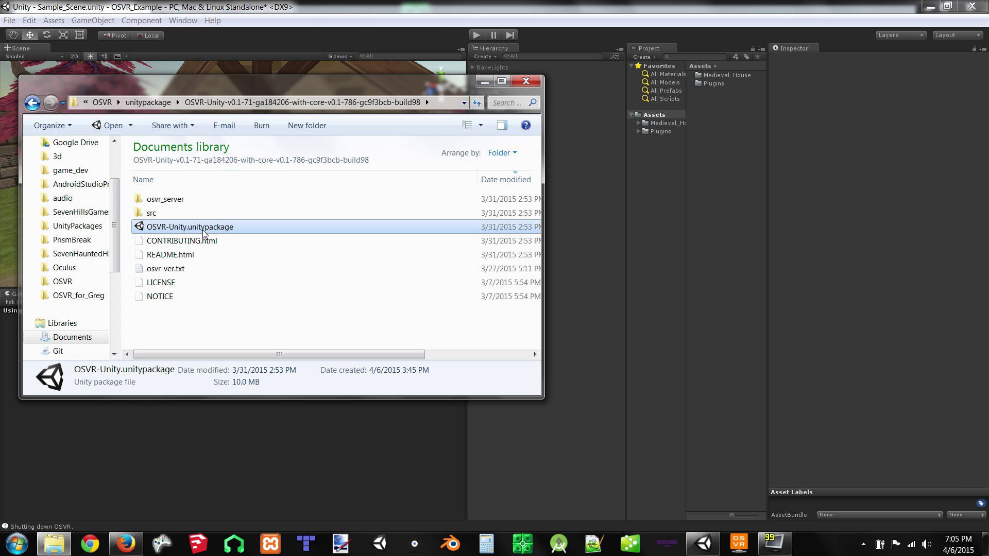
{"action": "left_click_drag", "start_coordinate": [229, 231], "coordinate": [486, 89]}
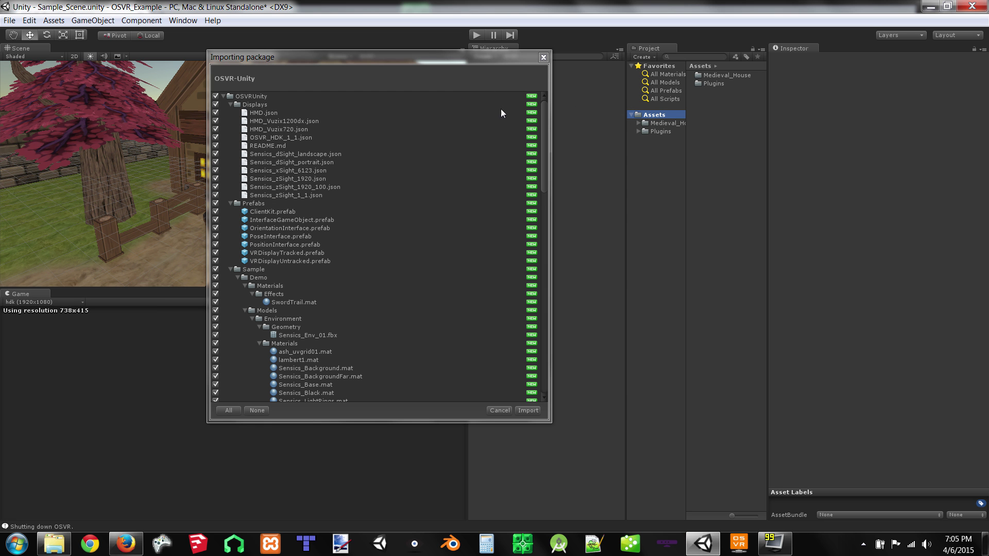
{"action": "left_click", "coordinate": [527, 411]}
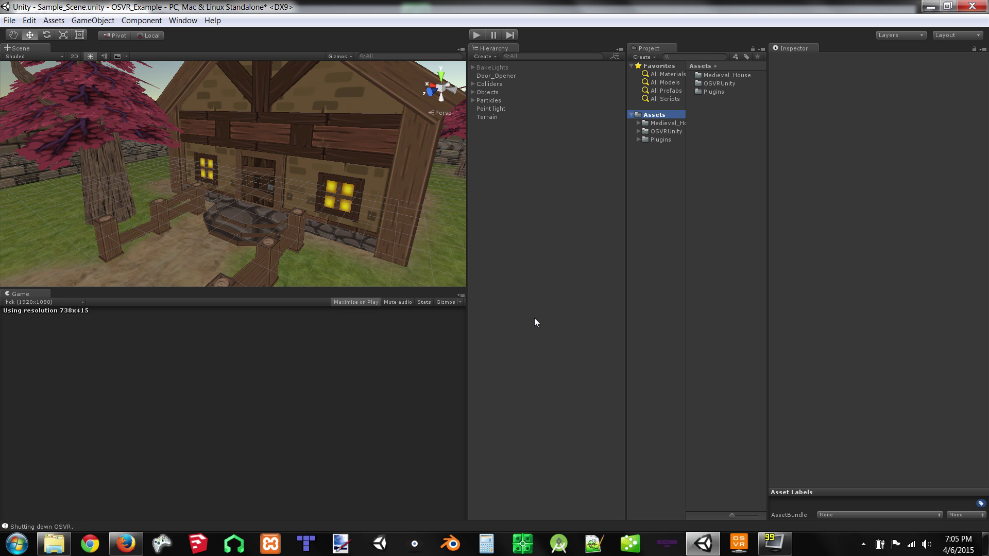
Step: Add the ClientKit prefab from the OSVRUnity Prefabs folder to the scene
{"action": "left_click", "coordinate": [658, 131]}
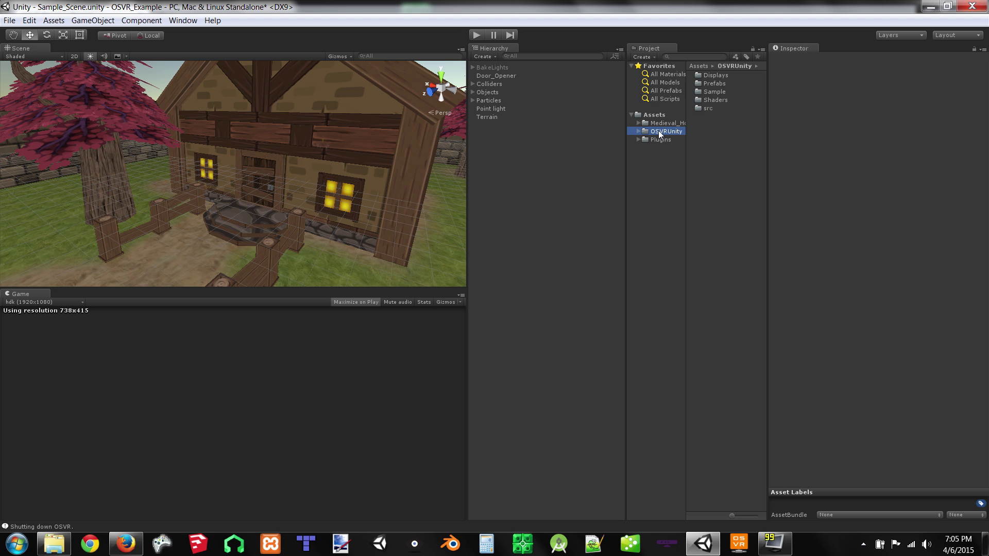
{"action": "left_click", "coordinate": [639, 132]}
{"action": "left_click", "coordinate": [665, 148]}
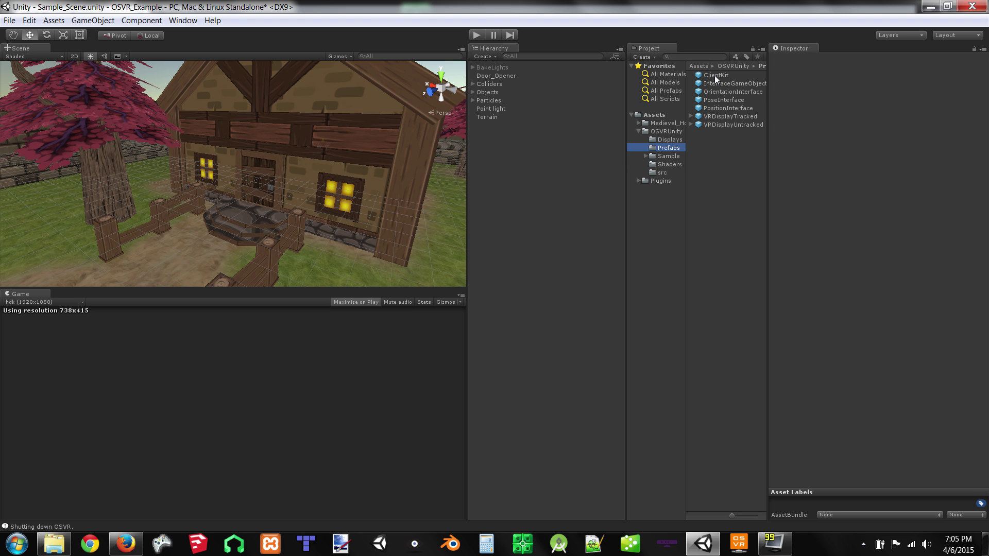
{"action": "left_click_drag", "start_coordinate": [715, 75], "coordinate": [495, 127]}
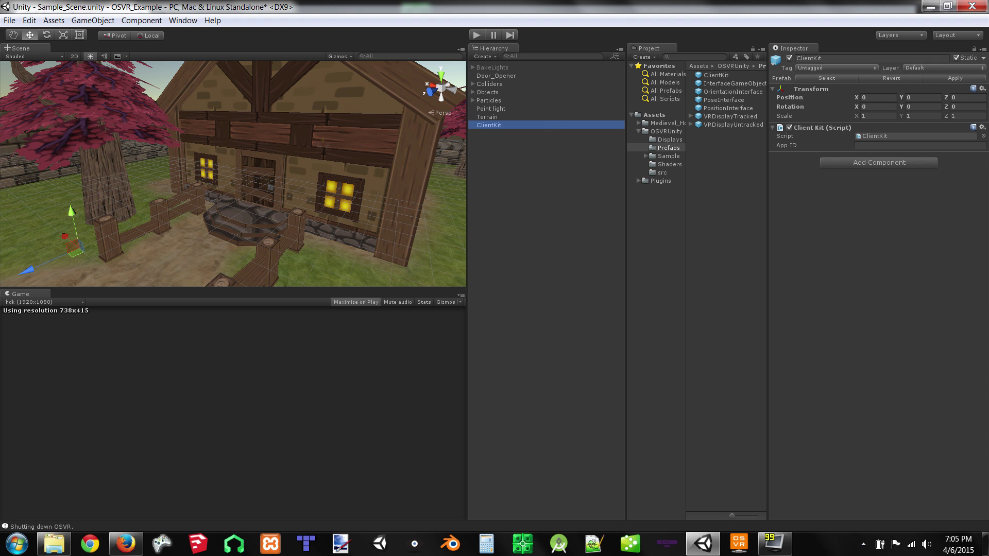
Step: Set the ClientKit object's App ID to org.osvr.unityexample
{"action": "left_click", "coordinate": [886, 145]}
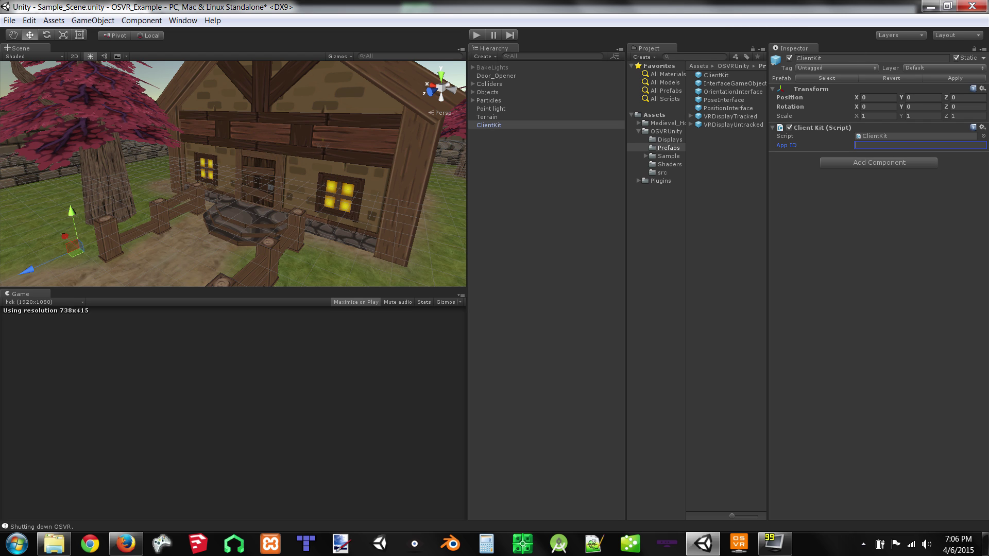
{"action": "type", "text": "org.osvr.unityexample"}
{"action": "left_click", "coordinate": [499, 125]}
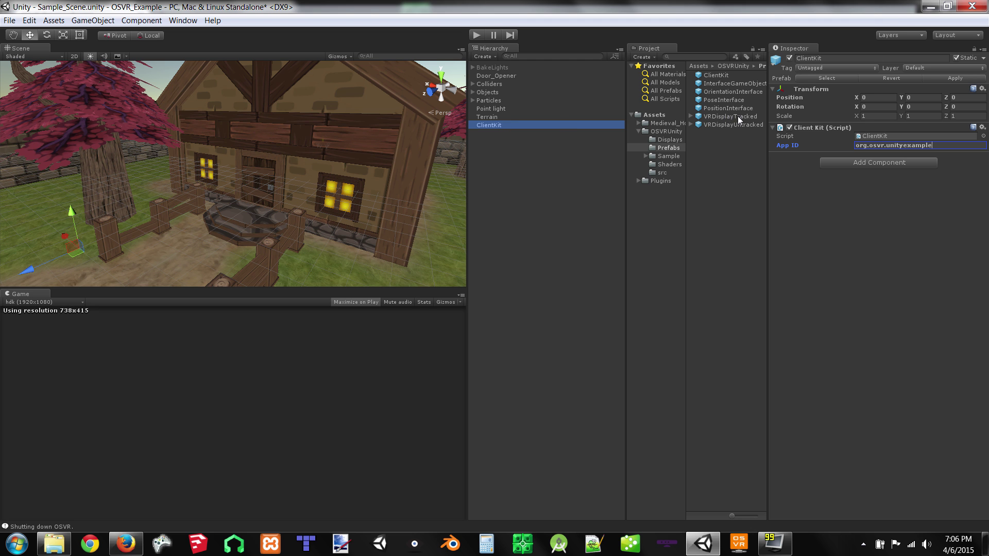
Step: Add the VRDisplayTracked prefab to the scene and set its Y rotation to 180 so it faces the house
{"action": "left_click_drag", "start_coordinate": [746, 116], "coordinate": [490, 141]}
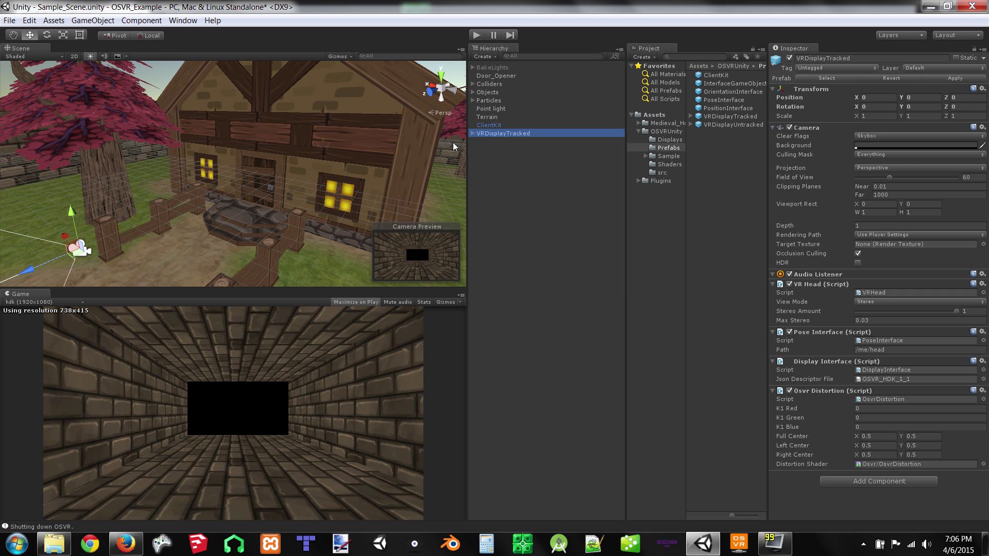
{"action": "left_click_drag", "start_coordinate": [269, 172], "coordinate": [334, 186], "text": "alt"}
{"action": "left_click", "coordinate": [922, 107]}
{"action": "type", "text": "180"}
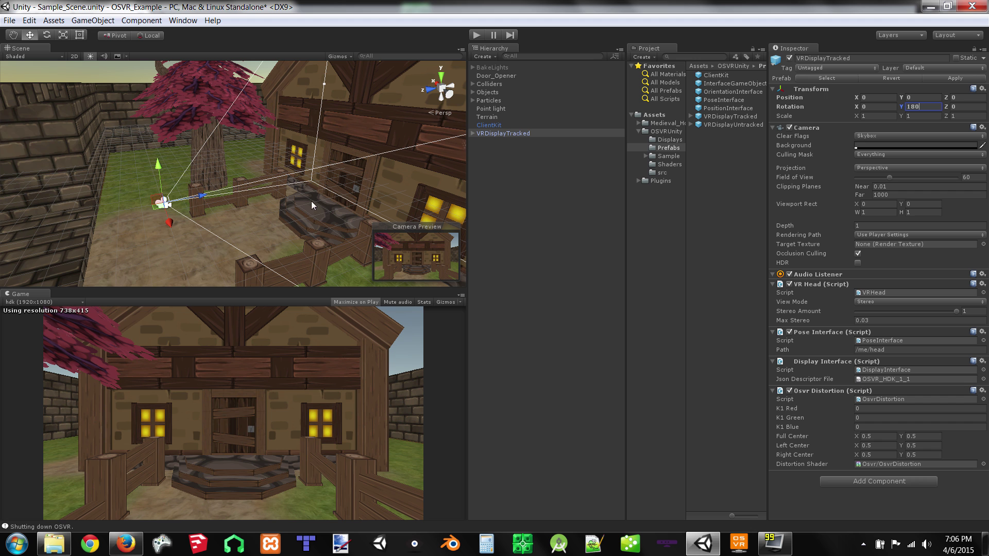
{"action": "left_click_drag", "start_coordinate": [398, 178], "coordinate": [329, 123], "text": "alt"}
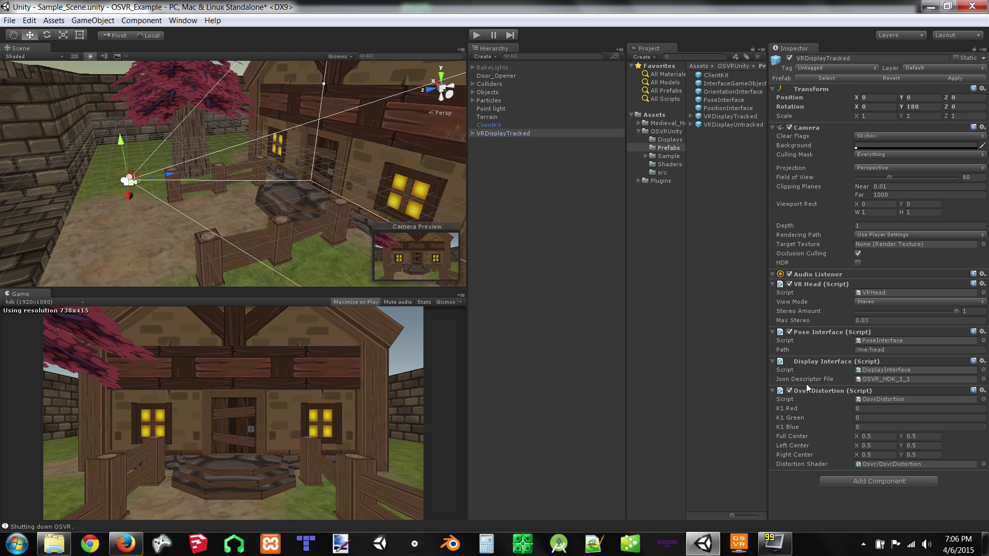
Step: Locate the JSON descriptor file used by VRDisplayTracked's Display Interface in the project assets, then clear the selection
{"action": "left_click", "coordinate": [885, 380]}
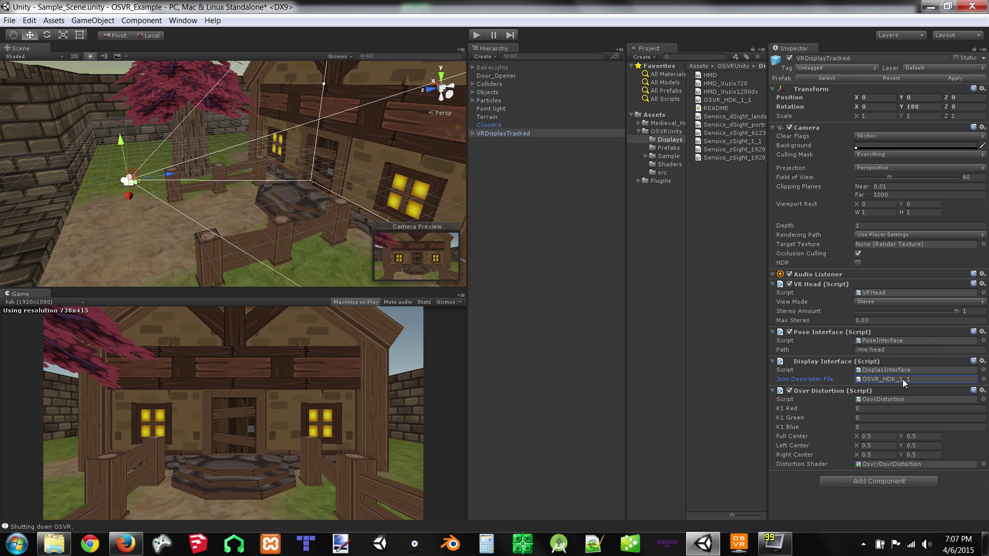
{"action": "left_click", "coordinate": [527, 161]}
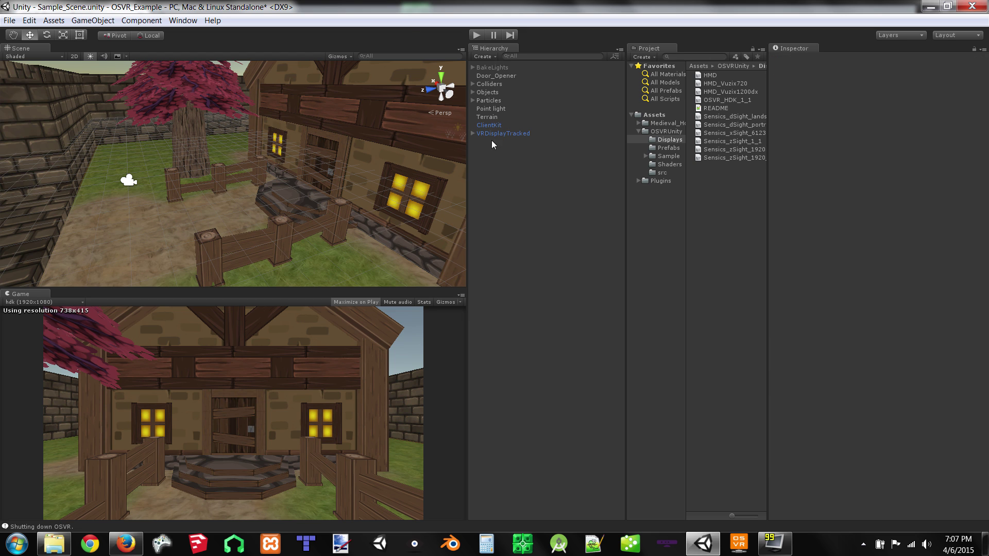
Step: Switch to Windows Explorer, open the bin folder of the extracted OSVR-Core snapshot in OSVR's Snapshot folder, and select osvr_server.exe
{"action": "left_click", "coordinate": [52, 552]}
{"action": "left_click_drag", "start_coordinate": [318, 91], "coordinate": [332, 103]}
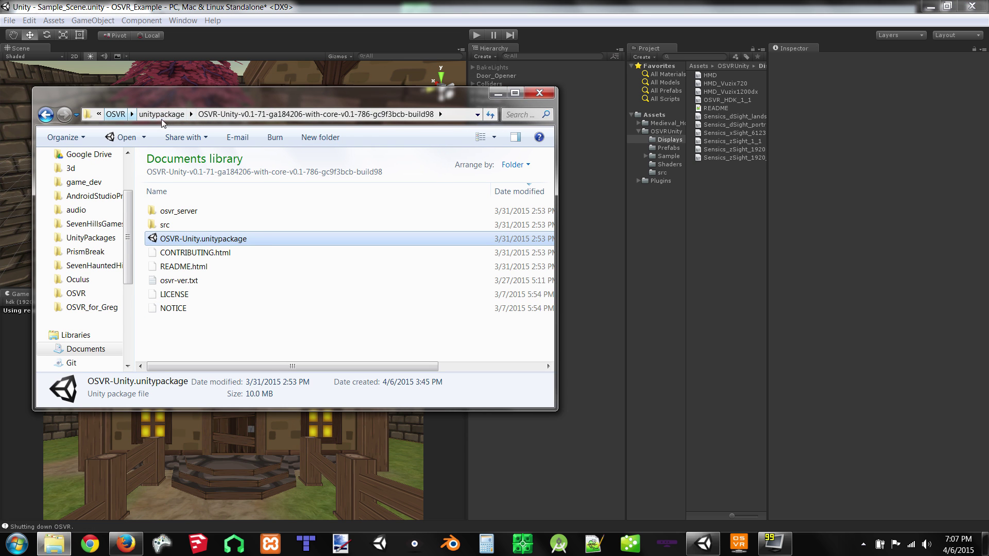
{"action": "left_click", "coordinate": [170, 115]}
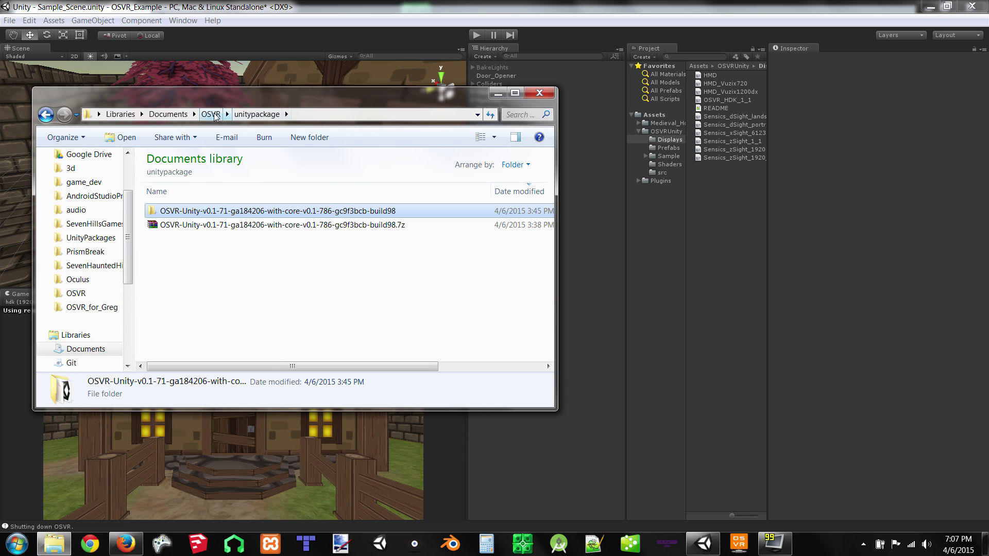
{"action": "left_click", "coordinate": [215, 115]}
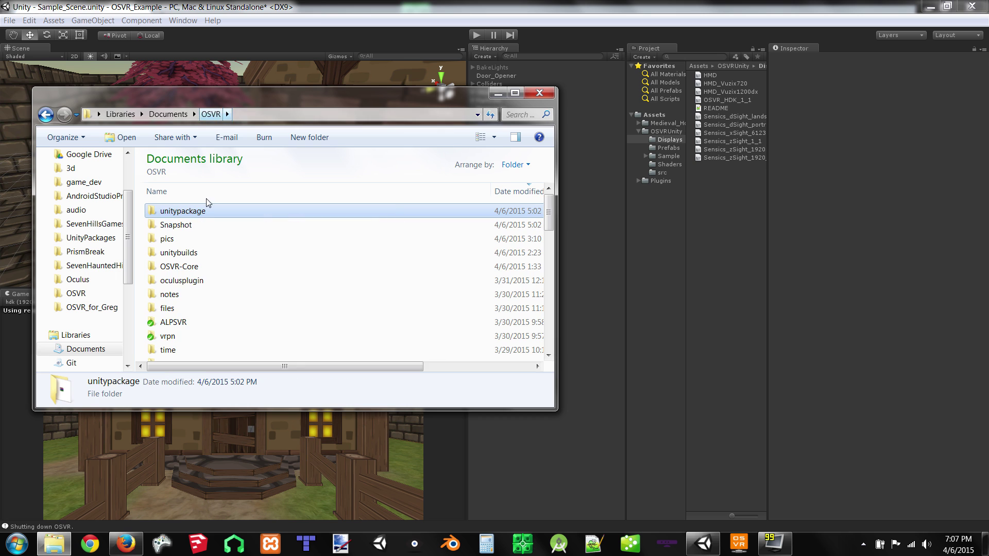
{"action": "double_click", "coordinate": [194, 226]}
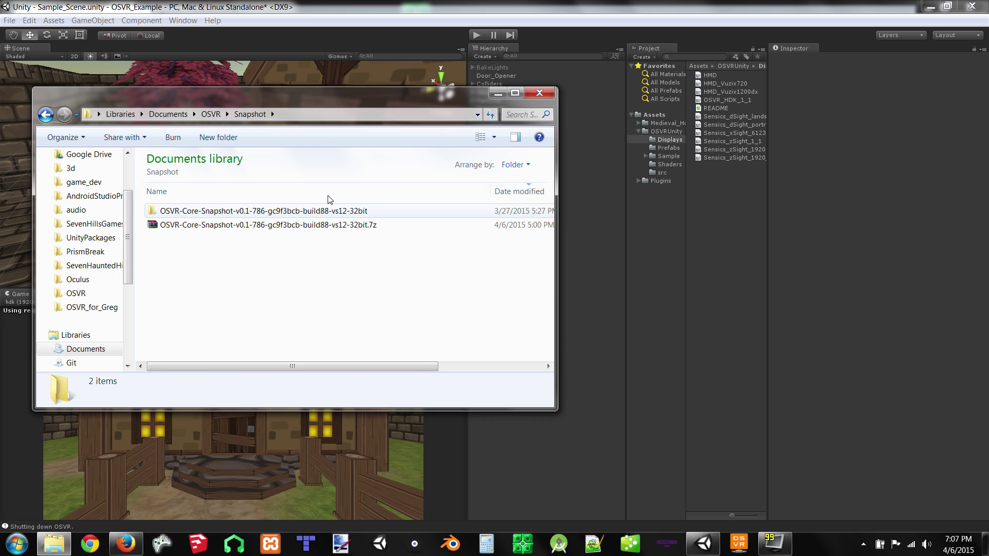
{"action": "double_click", "coordinate": [331, 217]}
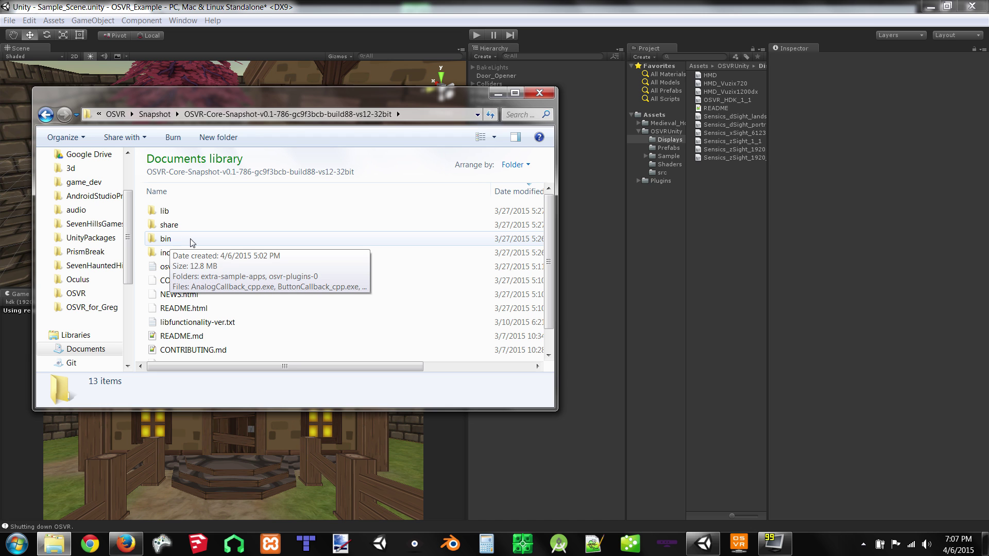
{"action": "left_click", "coordinate": [166, 240]}
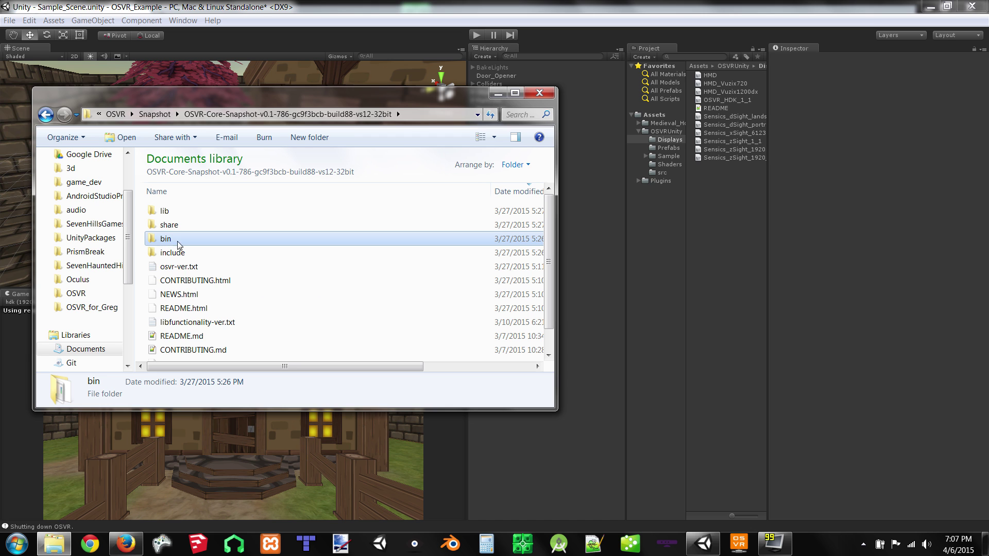
{"action": "double_click", "coordinate": [166, 240]}
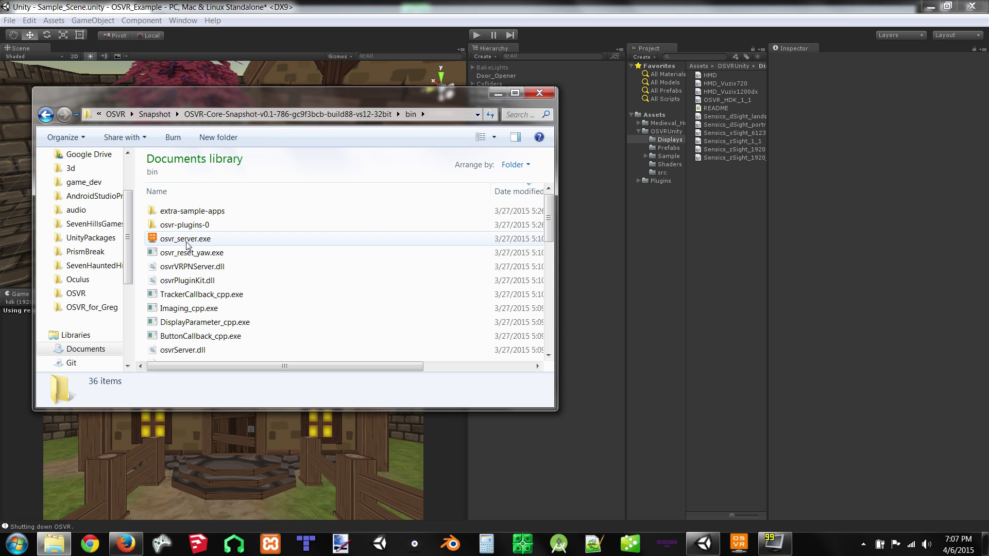
{"action": "left_click", "coordinate": [239, 243]}
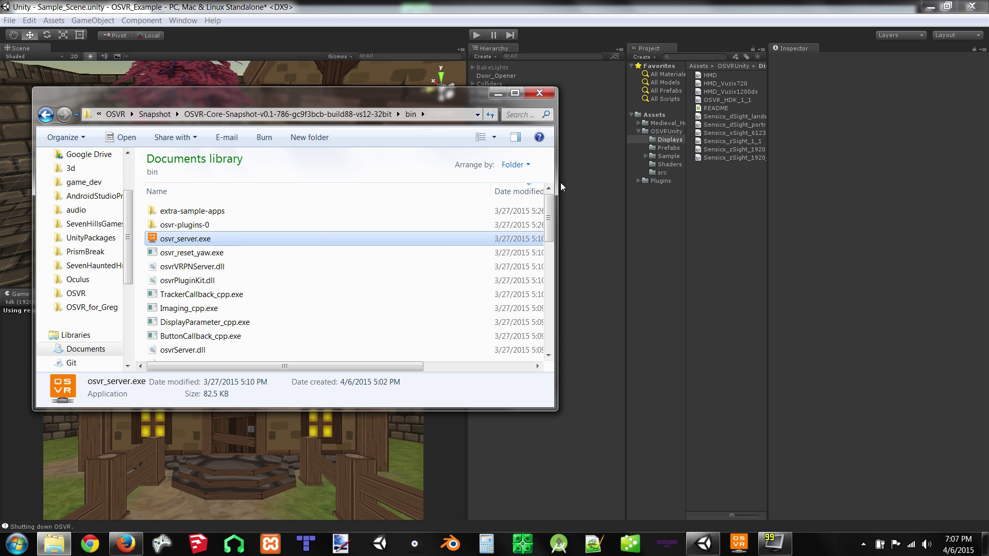
Step: Locate the server configuration file osvr_server_config.json among the sample configurations in the bin folder
{"action": "left_click_drag", "start_coordinate": [553, 211], "coordinate": [552, 296]}
{"action": "left_click", "coordinate": [211, 316]}
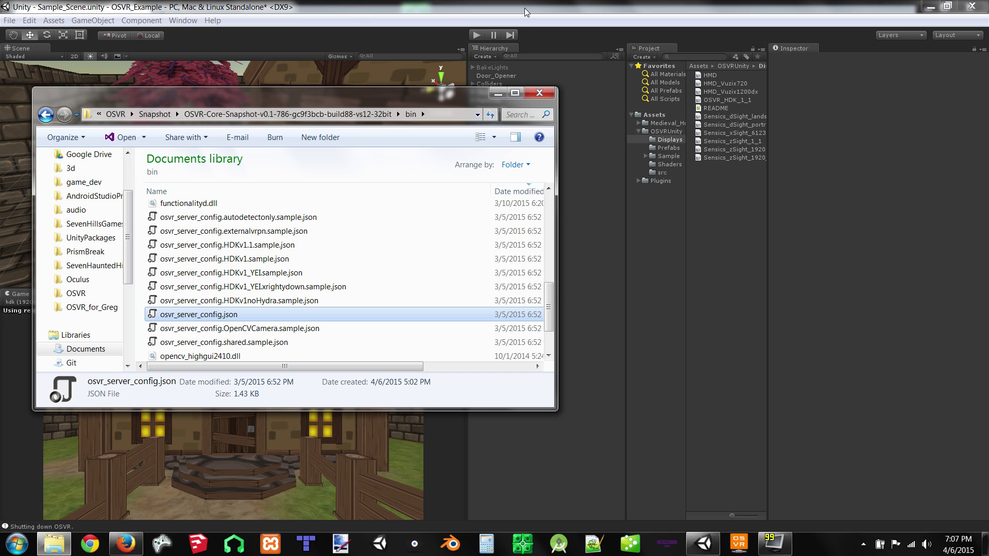
{"action": "scroll", "coordinate": [319, 309], "scroll_direction": "up", "scroll_amount": 1}
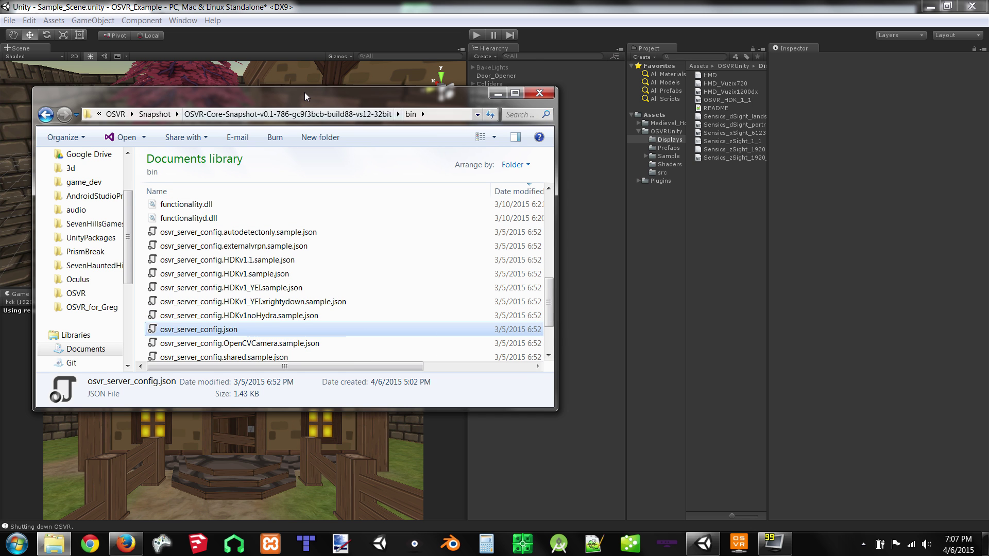
{"action": "left_click_drag", "start_coordinate": [308, 90], "coordinate": [310, 70]}
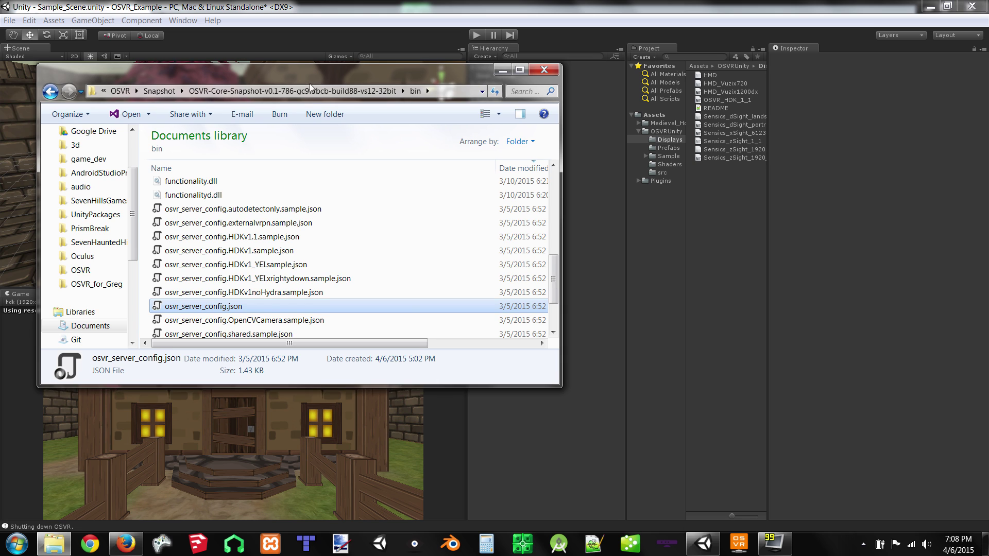
{"action": "left_click", "coordinate": [229, 309]}
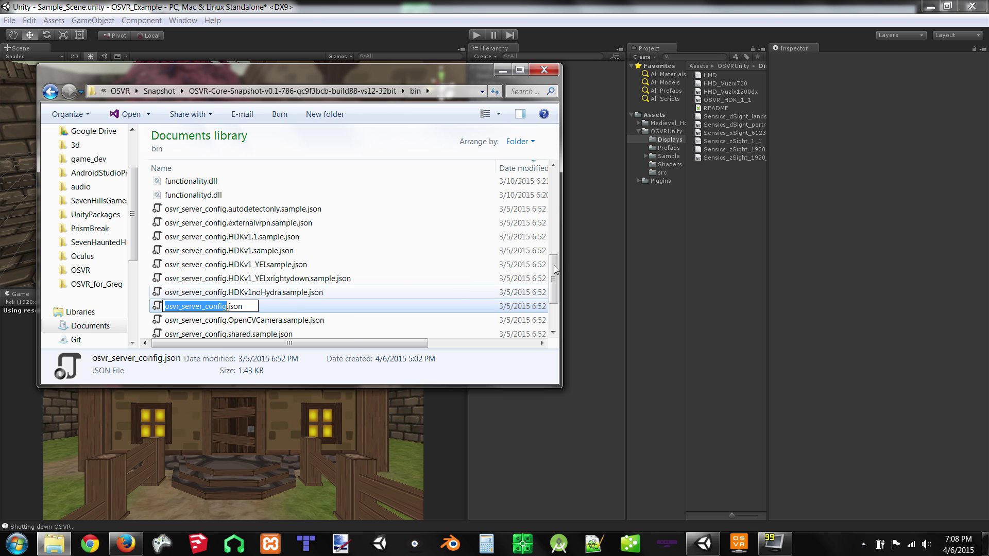
{"action": "left_click", "coordinate": [294, 305]}
Step: Launch osvr_server.exe from the snapshot's bin folder and minimize its console window so the server keeps running
{"action": "left_click_drag", "start_coordinate": [555, 281], "coordinate": [566, 199]}
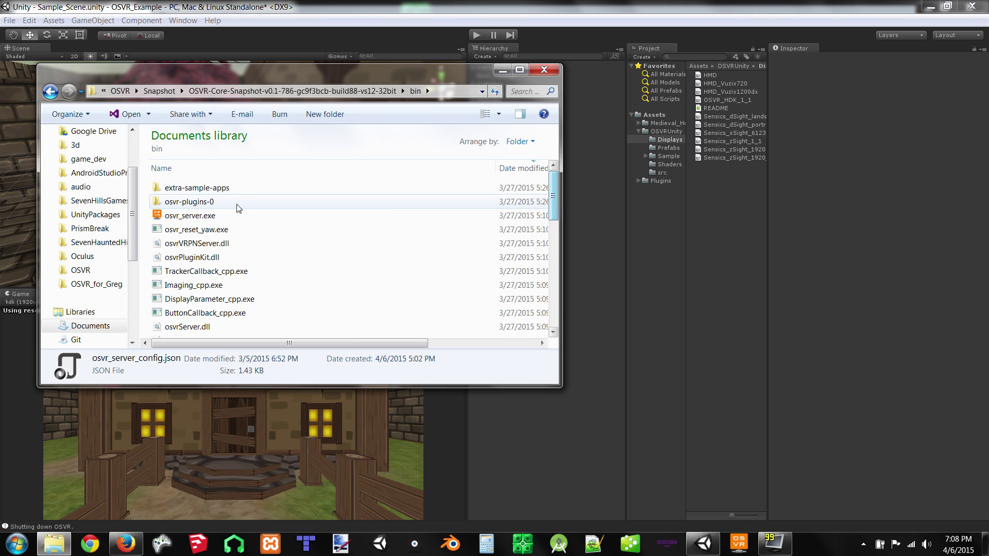
{"action": "double_click", "coordinate": [217, 218]}
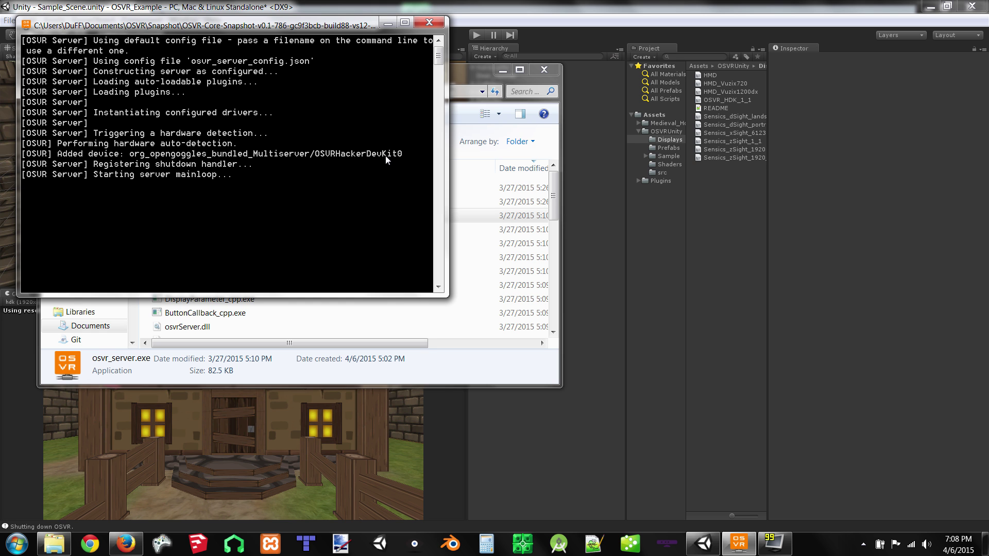
{"action": "left_click", "coordinate": [387, 26]}
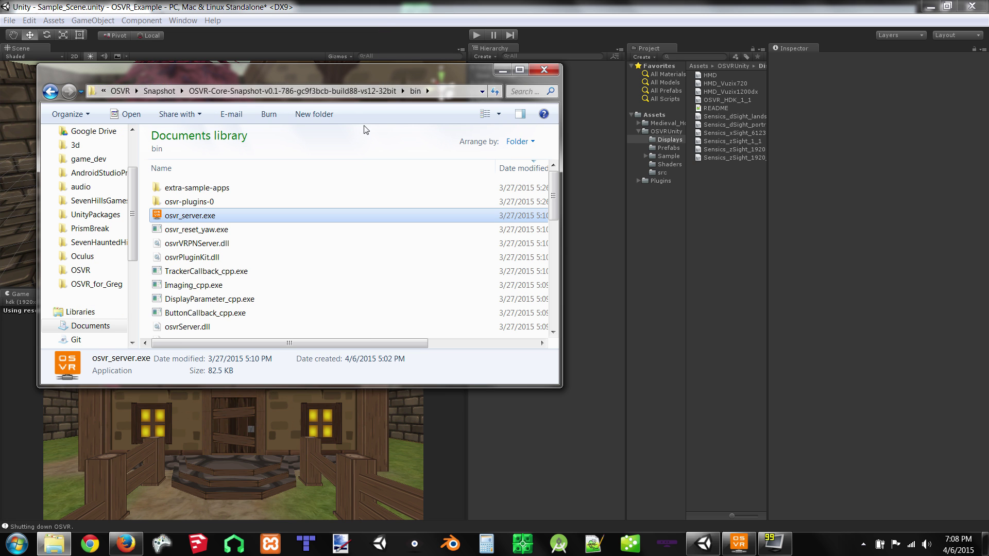
Step: Return to the Unity editor and start Play mode to run the scene with the OSVR display
{"action": "left_click", "coordinate": [502, 71]}
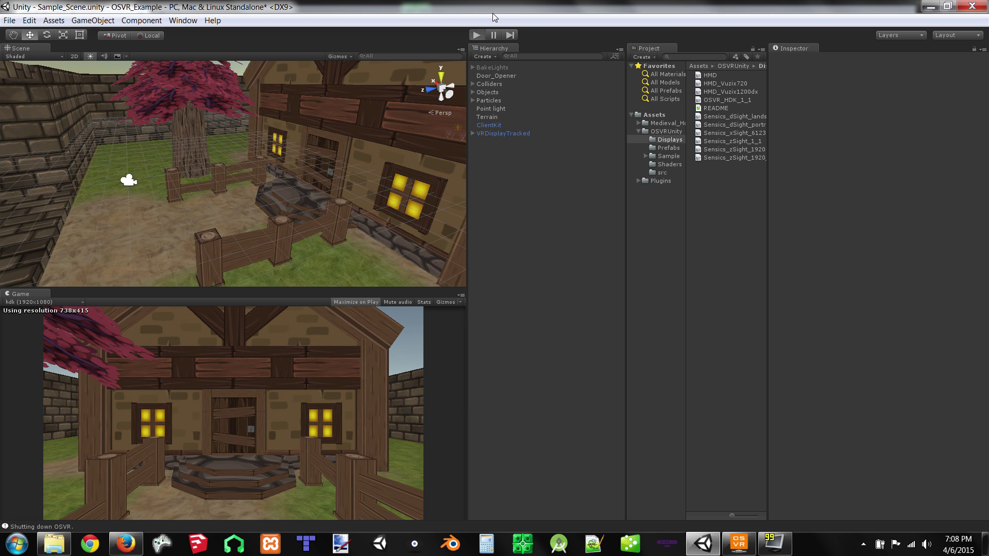
{"action": "key", "text": "ctrl+p"}
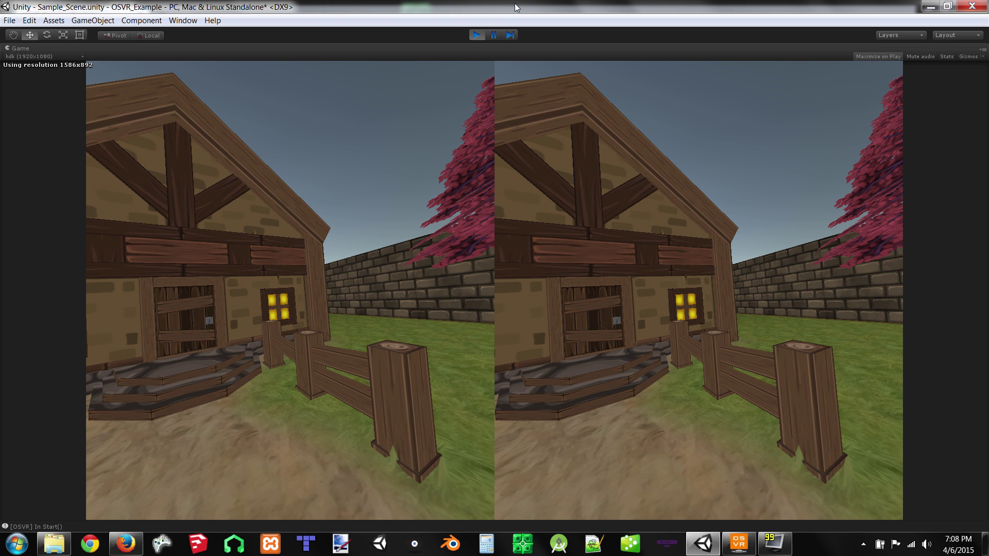